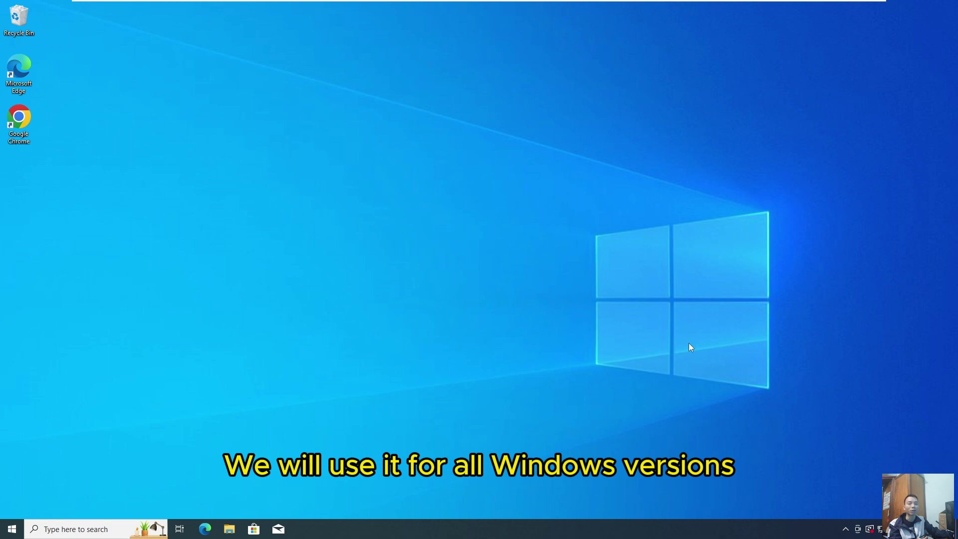
Step: Open the Virus & threat protection page of Windows Security from the Update & Security settings
click(10, 531)
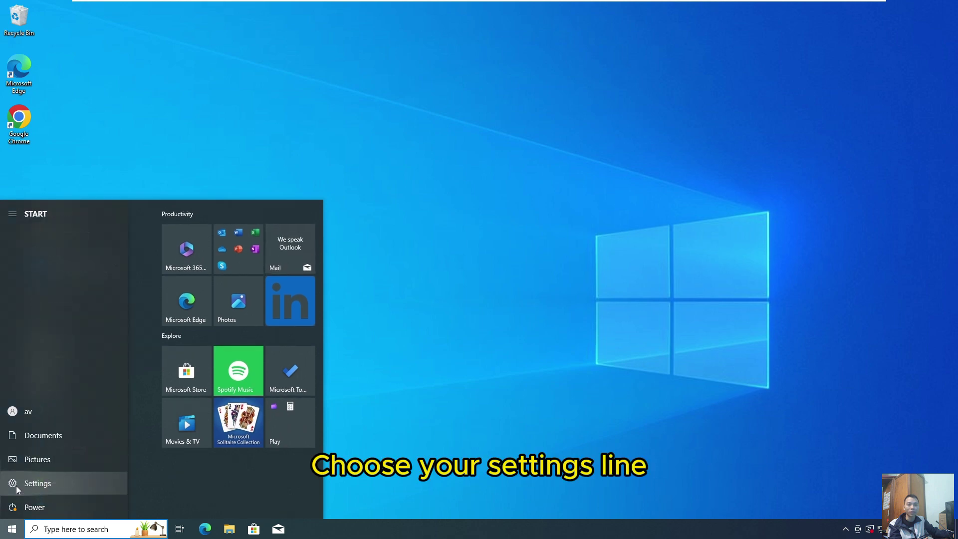
click(44, 484)
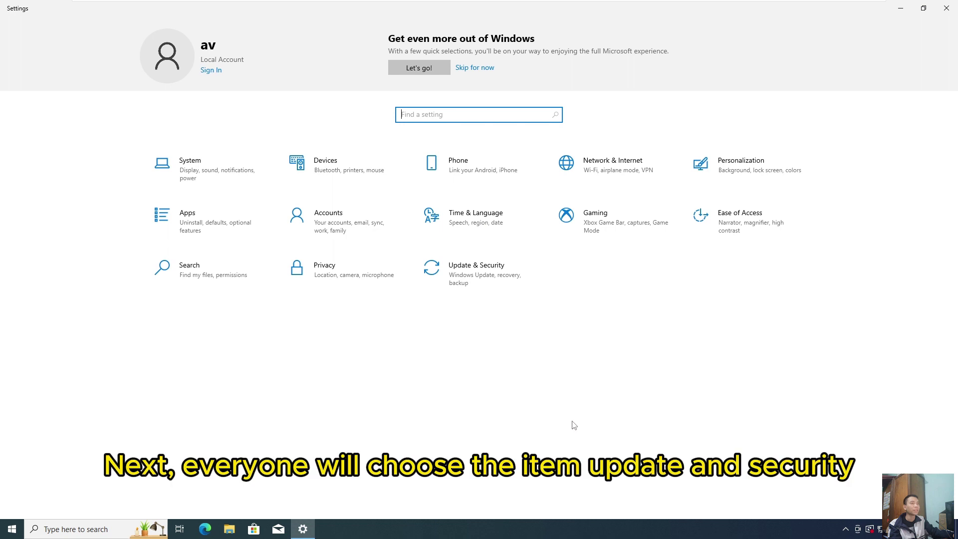
click(508, 278)
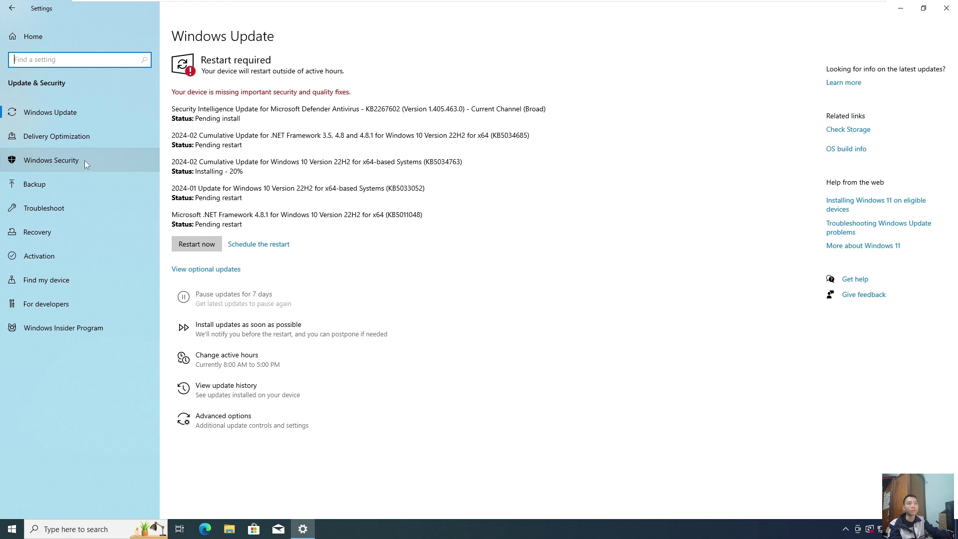
click(88, 160)
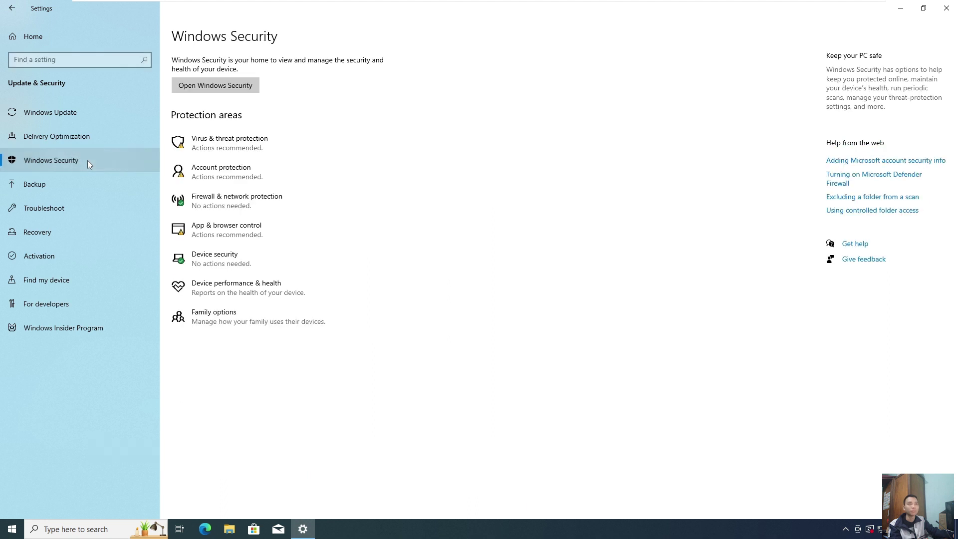
click(288, 146)
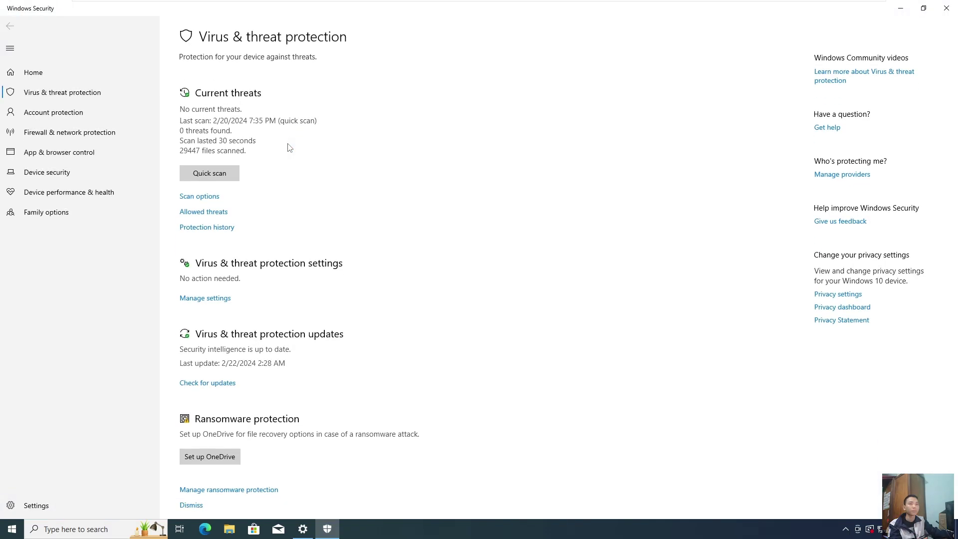
Step: Turn off Real-time protection in the Virus & threat protection settings and allow Windows Security to make the change
click(215, 301)
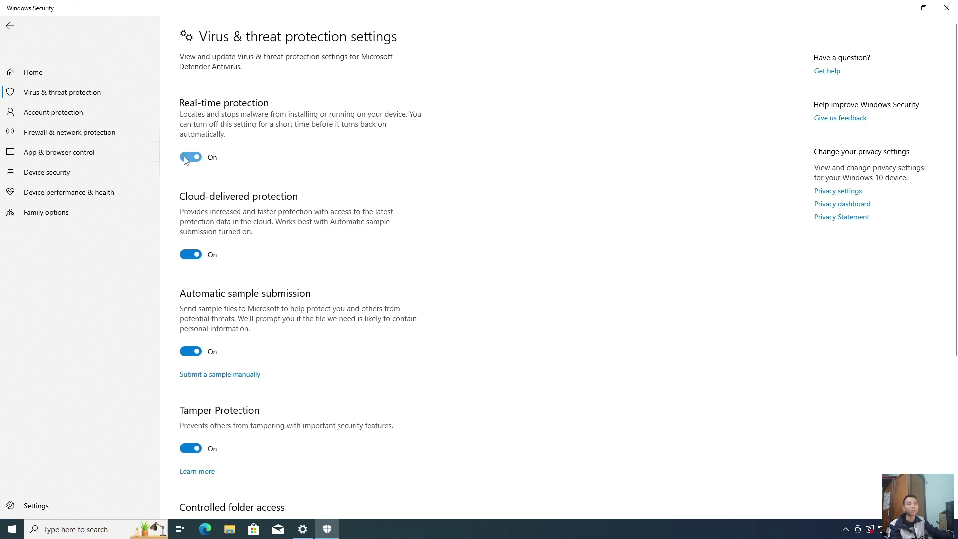
click(185, 158)
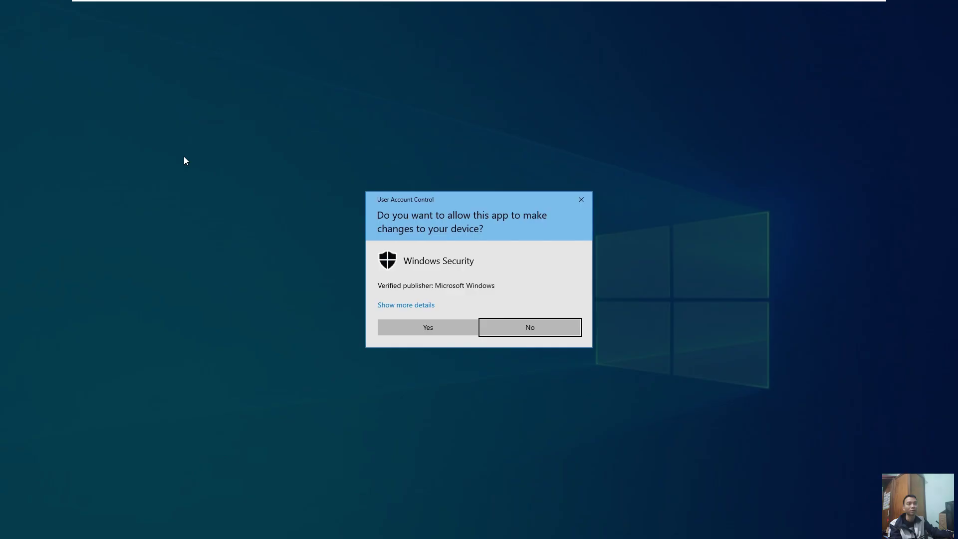
click(433, 329)
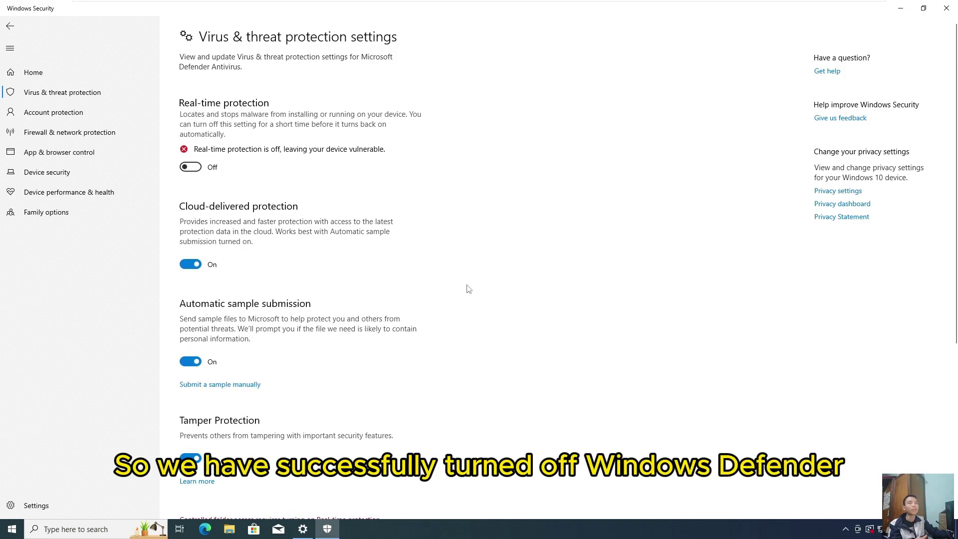
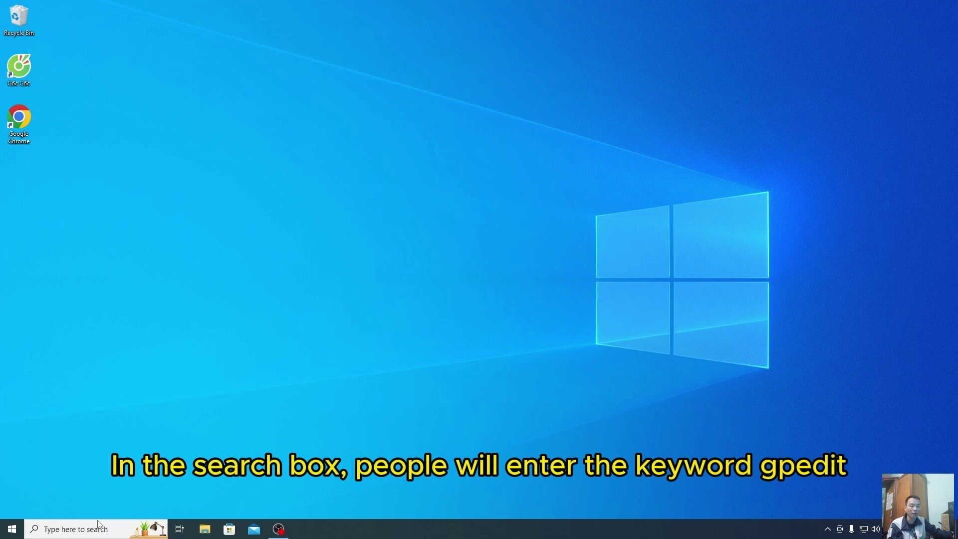
Step: Search Windows for gpedit, open the Local Group Policy Editor maximized, and widen its tree so the folder names are readable
click(87, 527)
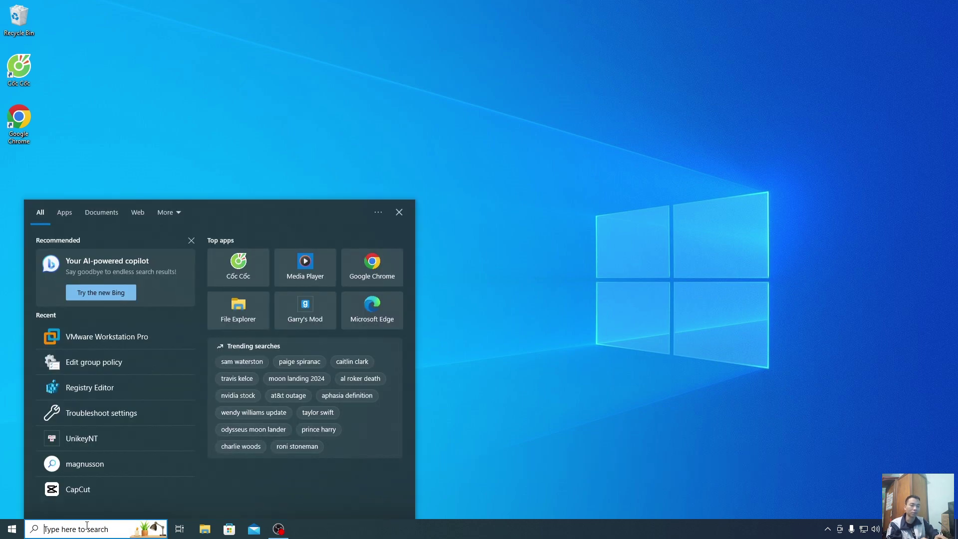
text(gpe)
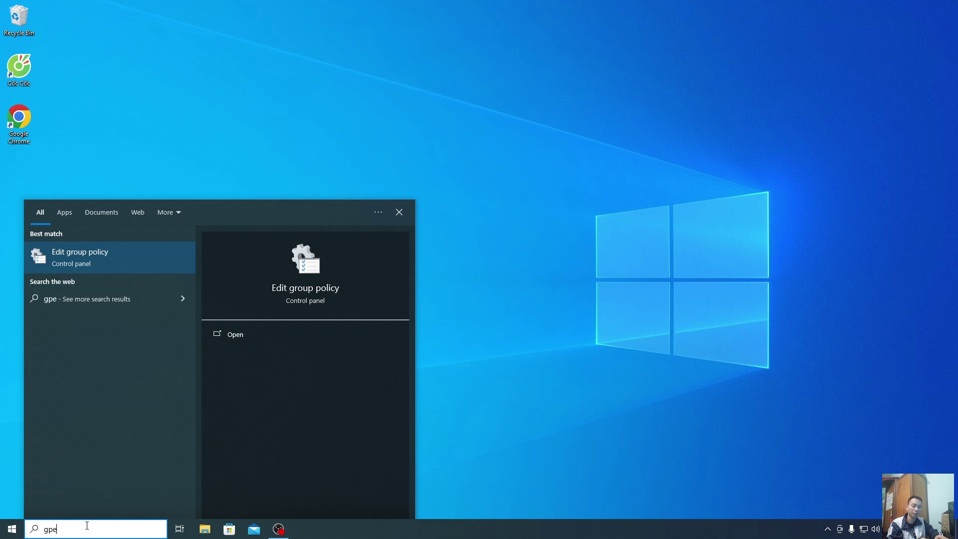
text(dit)
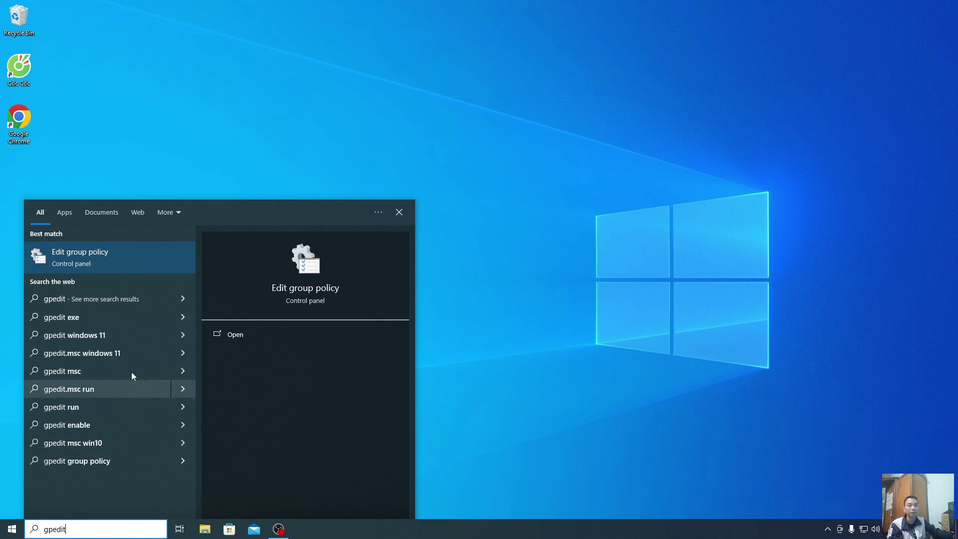
click(146, 259)
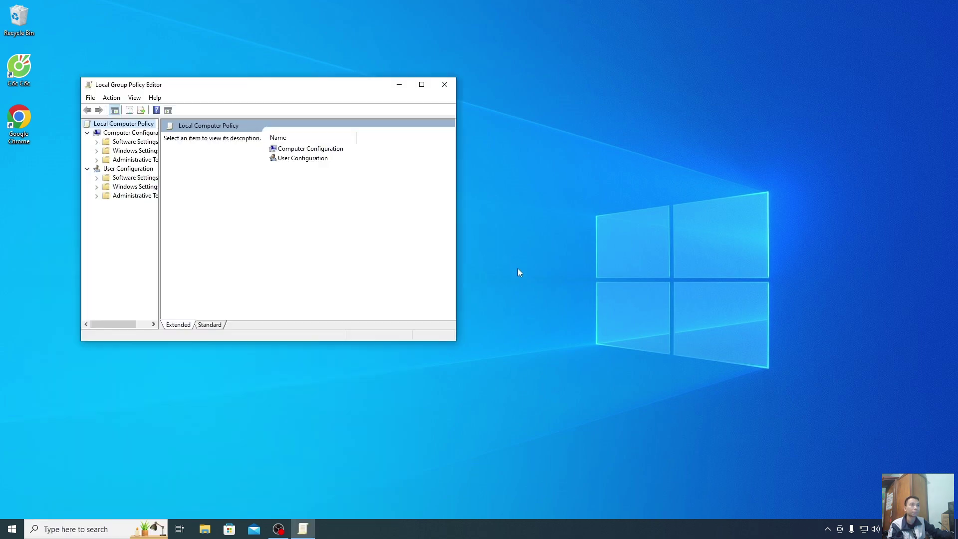
click(420, 85)
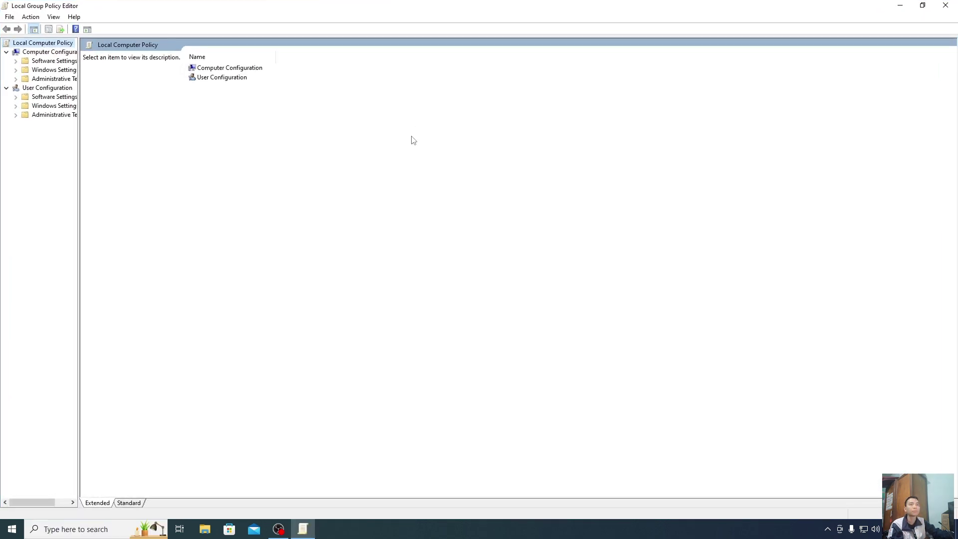
drag(78, 156, 163, 156)
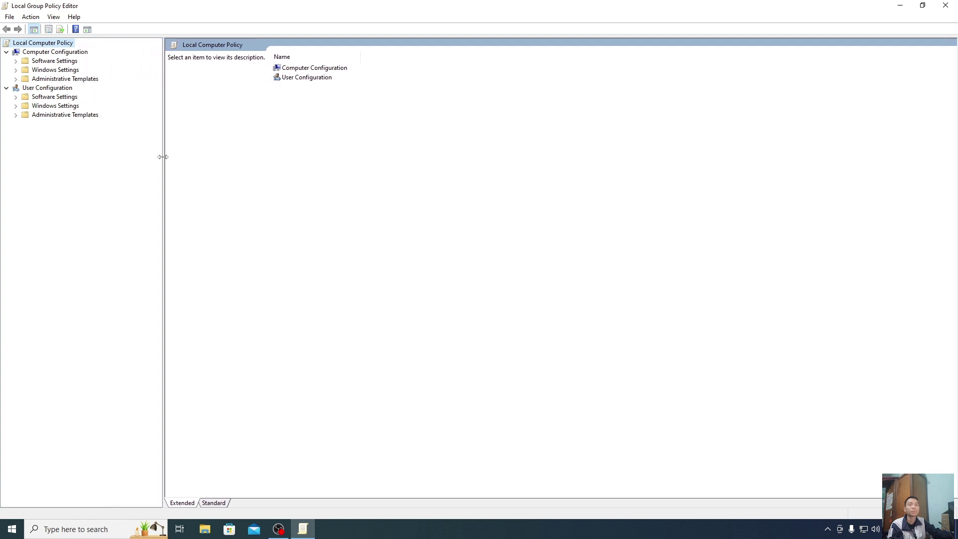
Step: Under Computer Configuration's Administrative Templates, Windows Components, Microsoft Defender Antivirus, set the Turn off Microsoft Defender Antivirus policy to Enabled
click(16, 80)
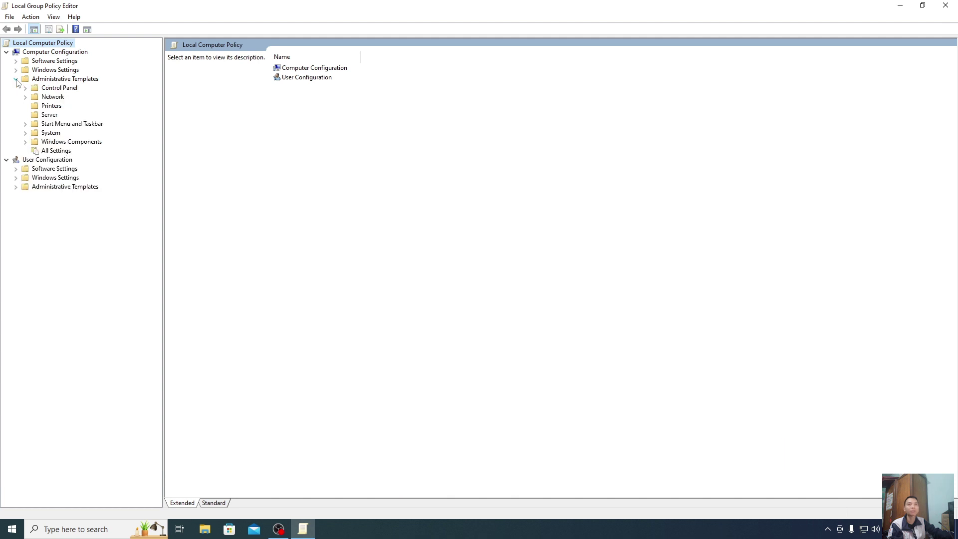
click(26, 142)
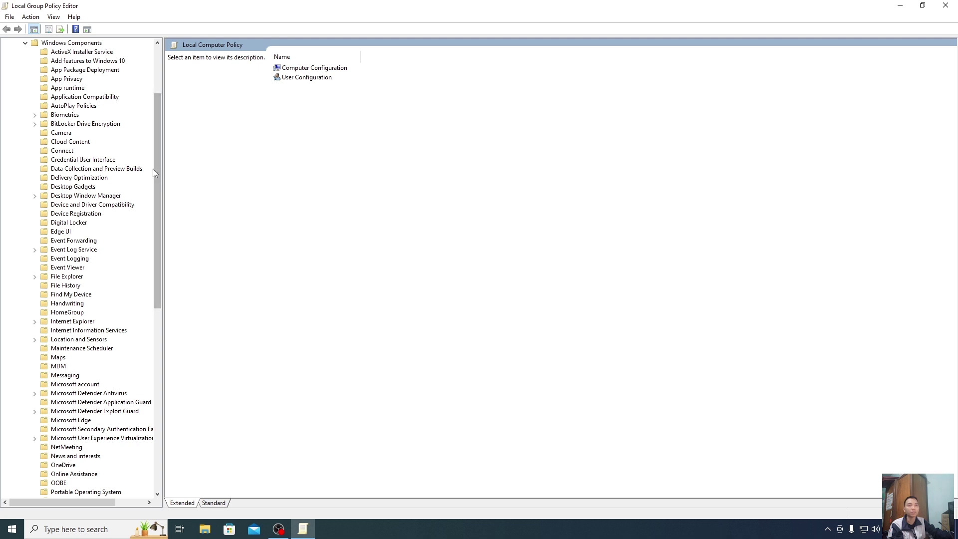
drag(158, 173, 158, 238)
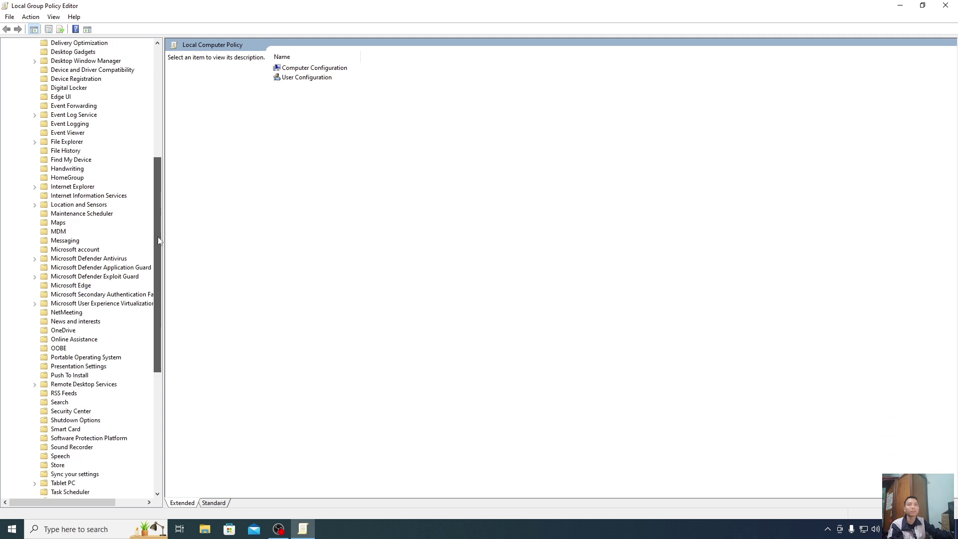
click(67, 258)
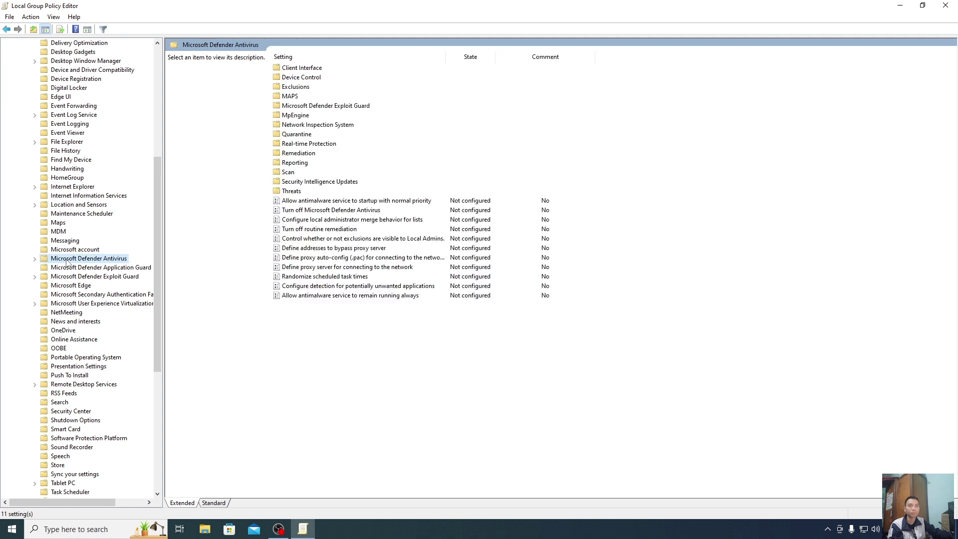
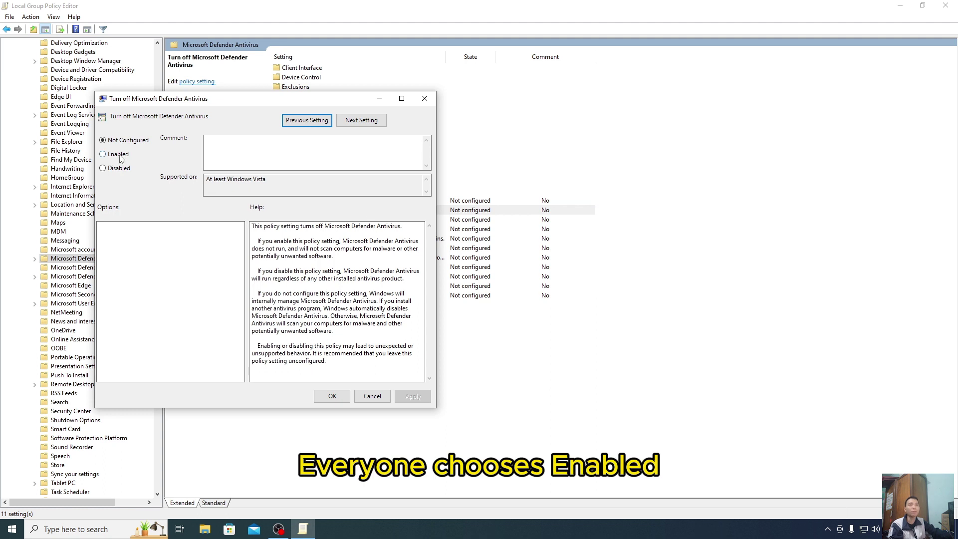
click(121, 159)
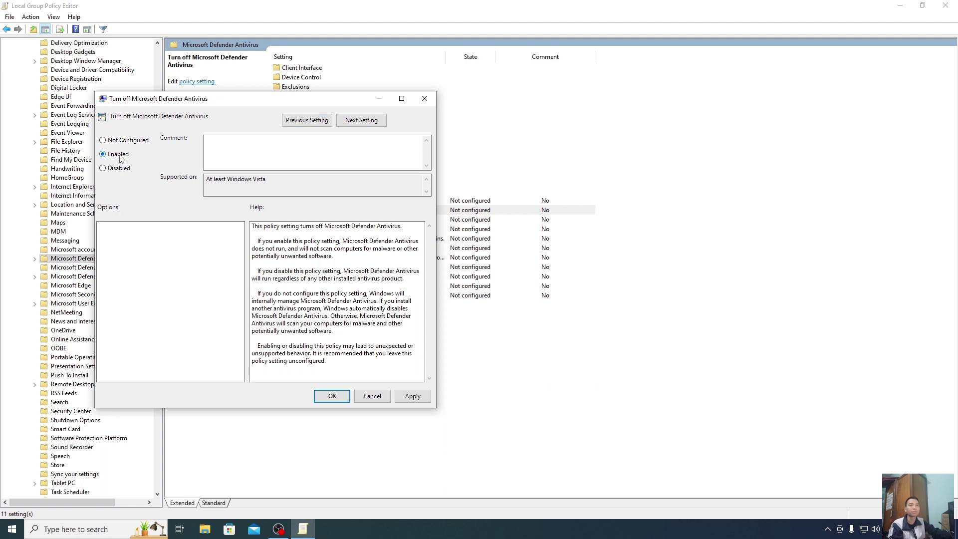
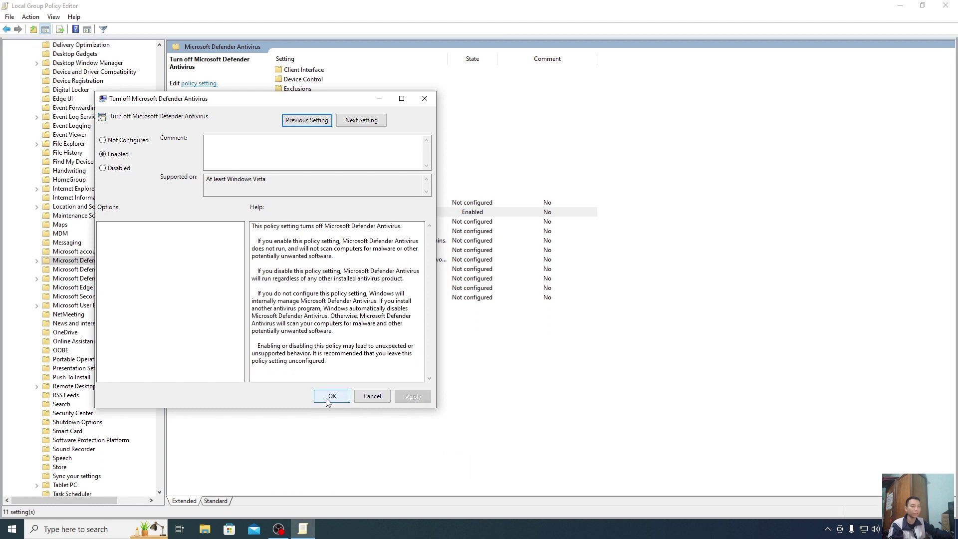
click(331, 396)
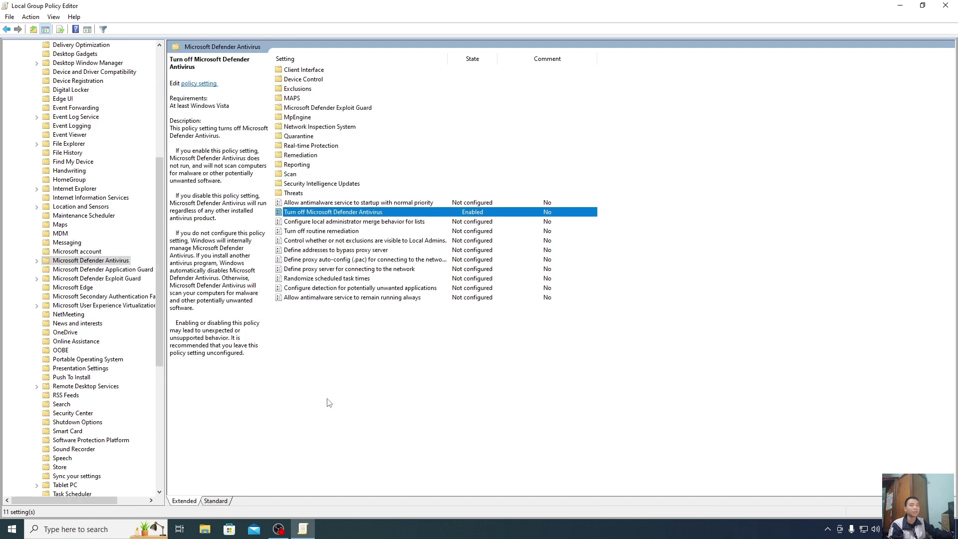
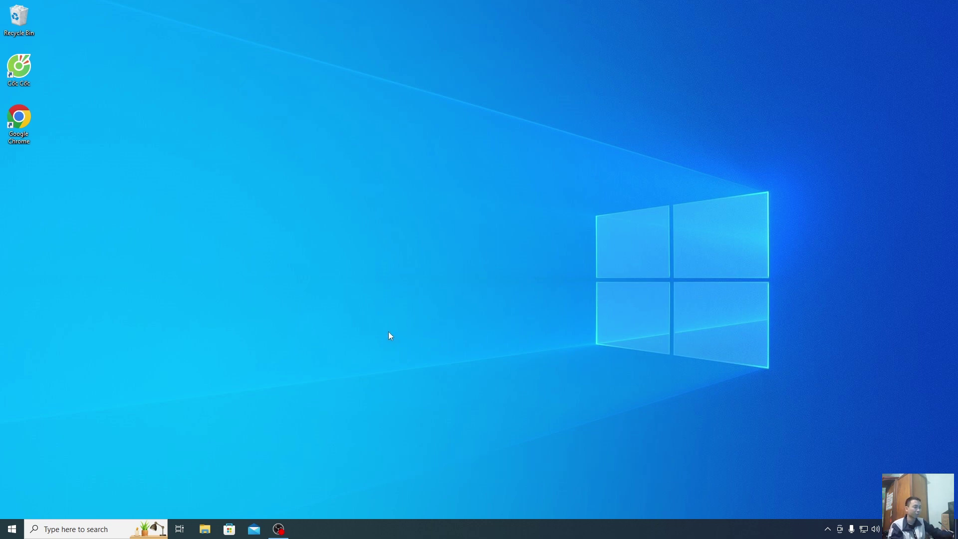
Step: Search Windows for regedit, open the Registry Editor, and maximize its window
click(80, 528)
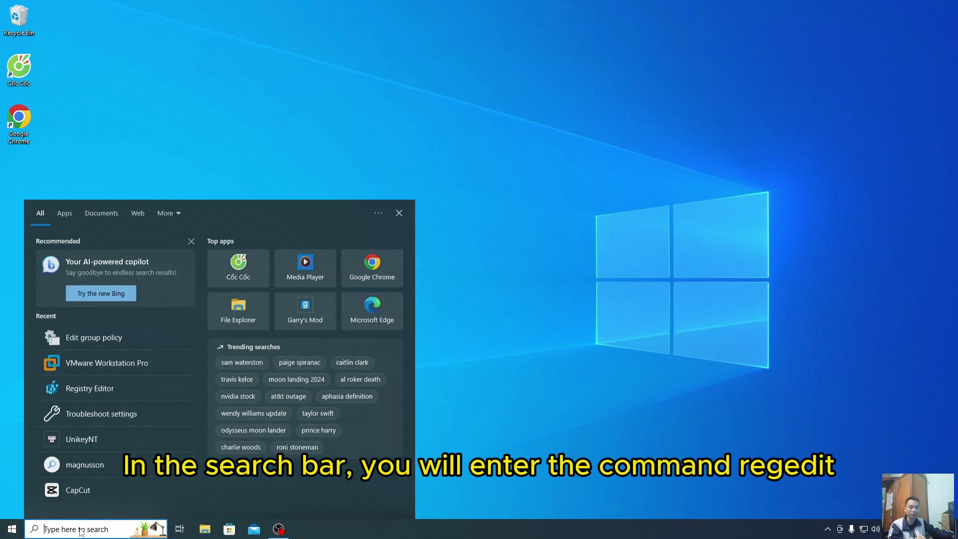
text(r)
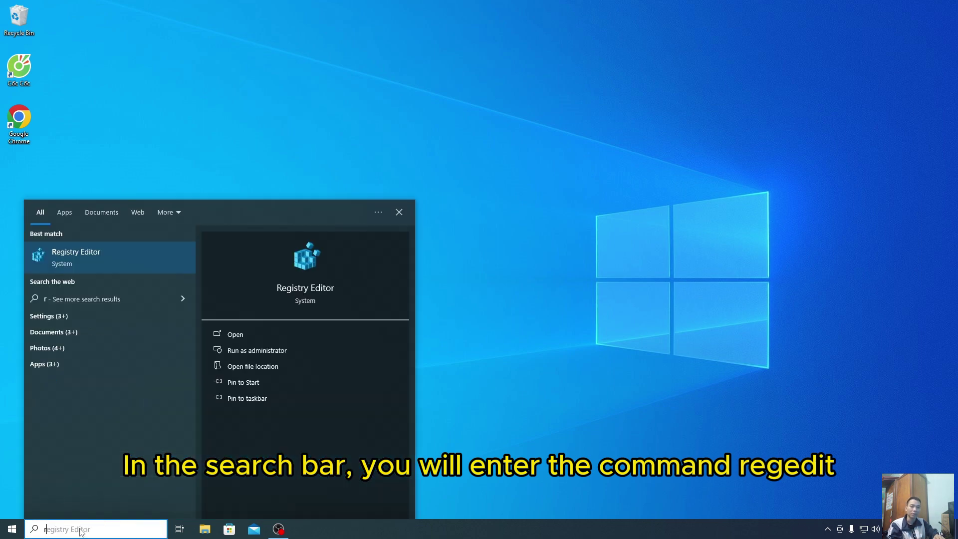
text(egedit)
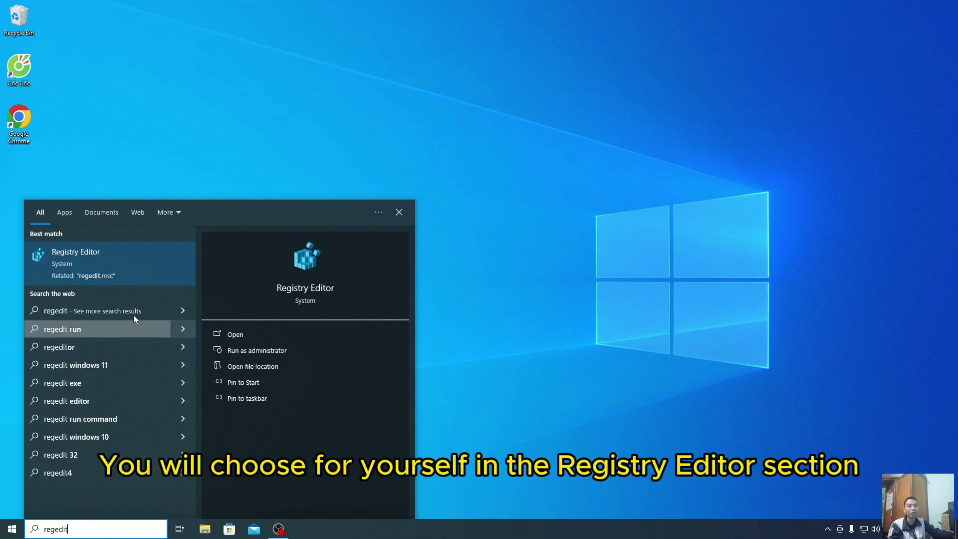
click(145, 265)
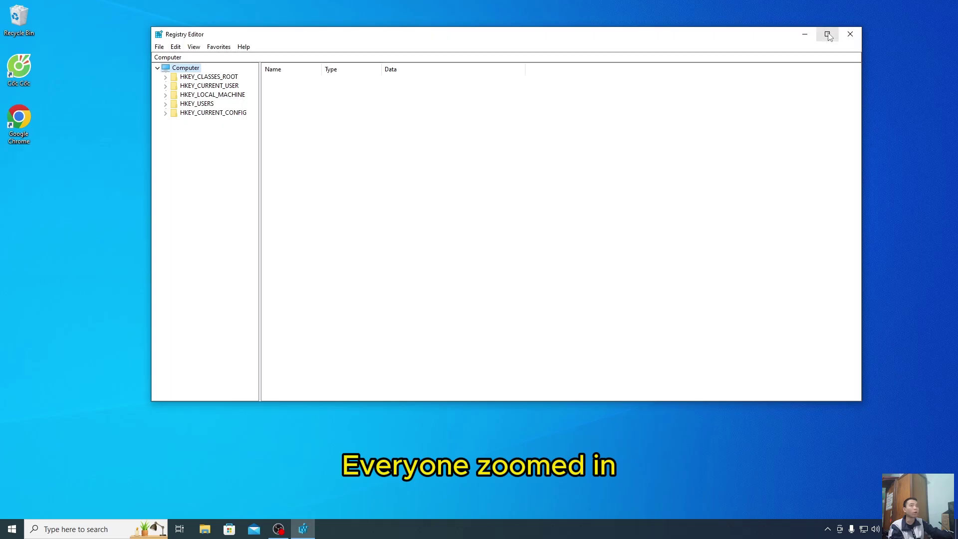
click(827, 35)
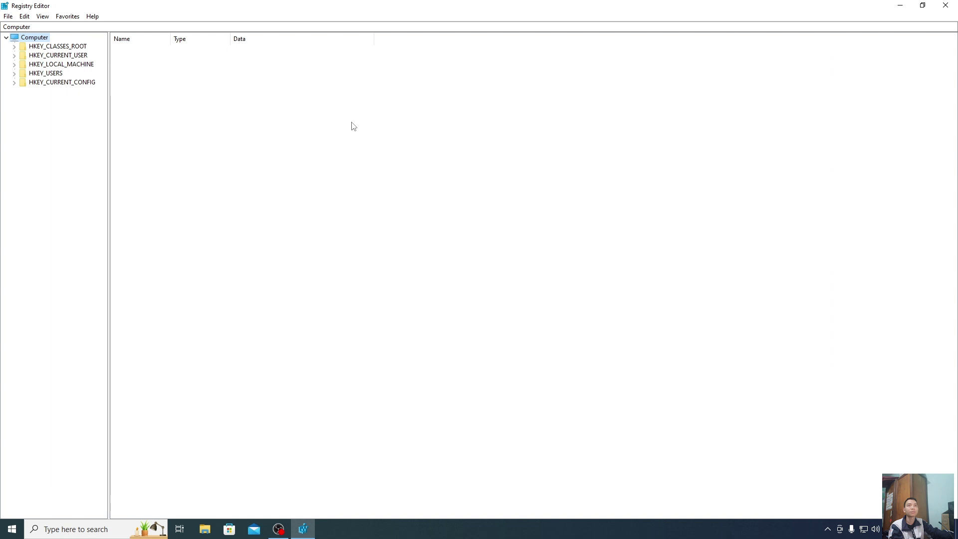
Step: Go to the registry key HKEY_LOCAL_MACHINE\SOFTWARE\Policies\Microsoft\Windows Defender
click(14, 65)
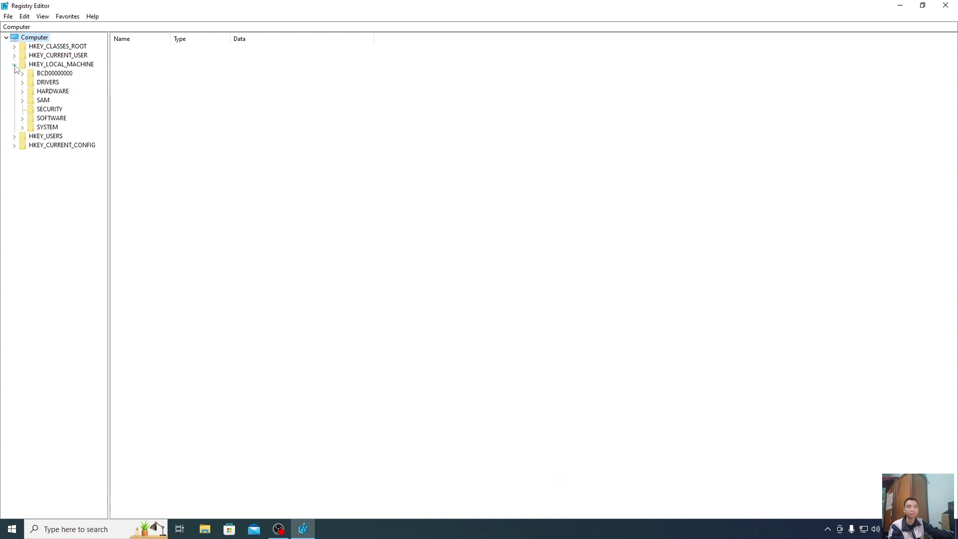
click(22, 119)
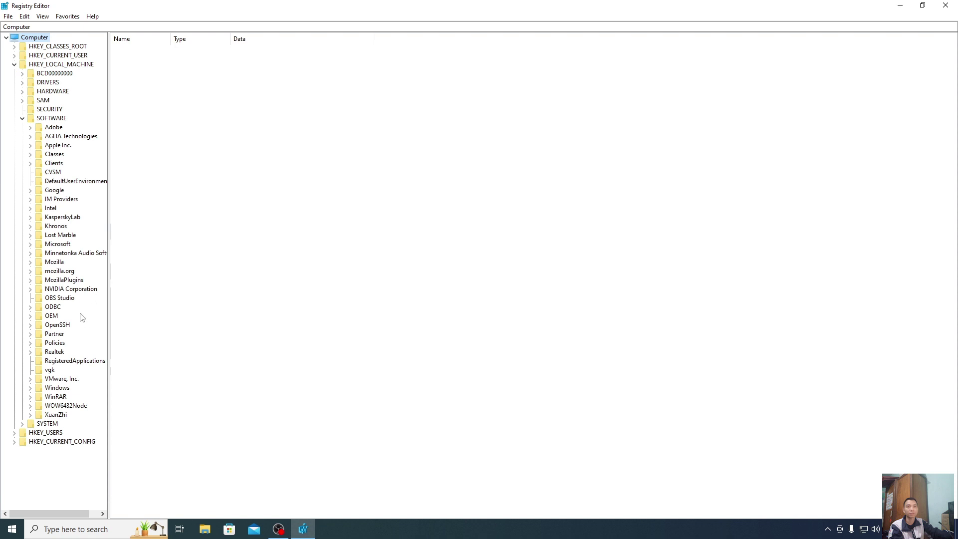
click(31, 345)
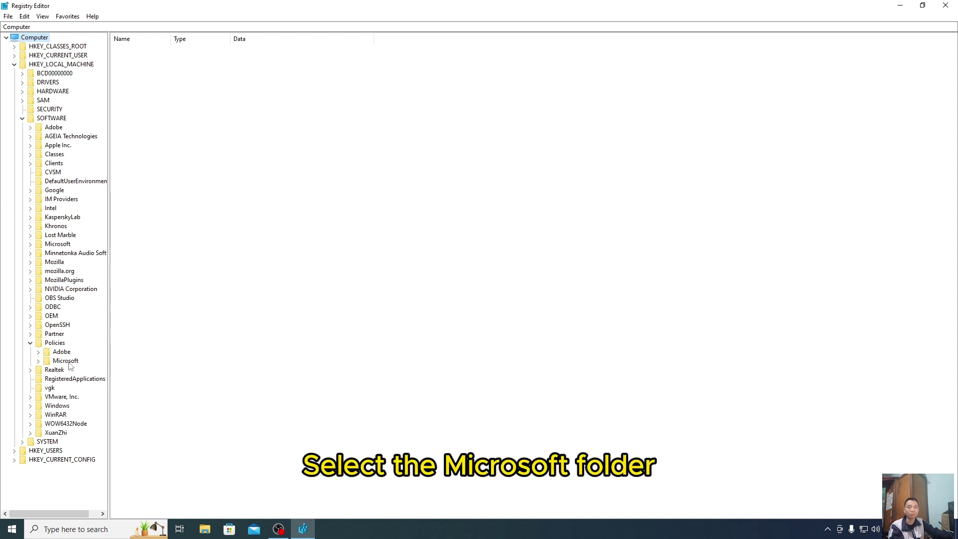
double_click(66, 361)
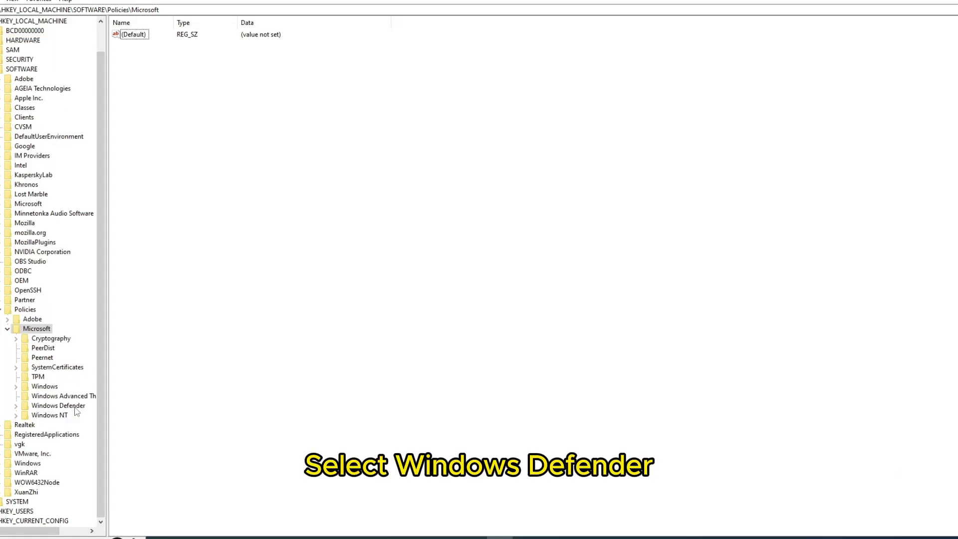
click(75, 406)
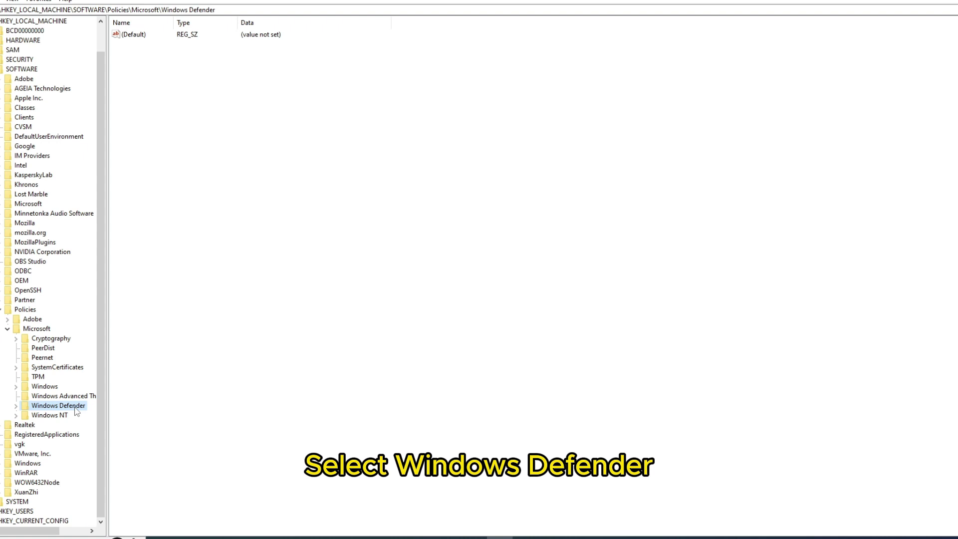
Step: Create a new DWORD (32-bit) value in the Windows Defender key
right_click(196, 91)
mouse_move(219, 98)
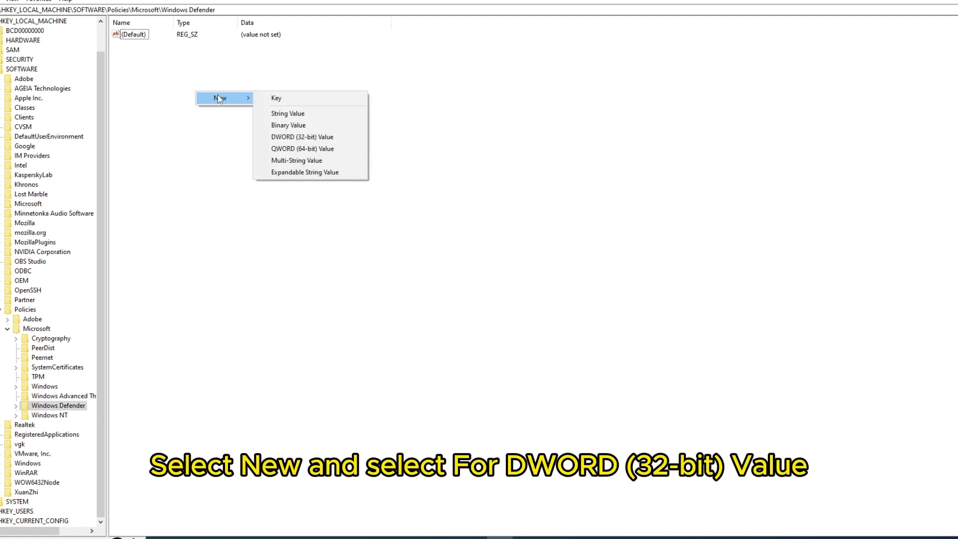